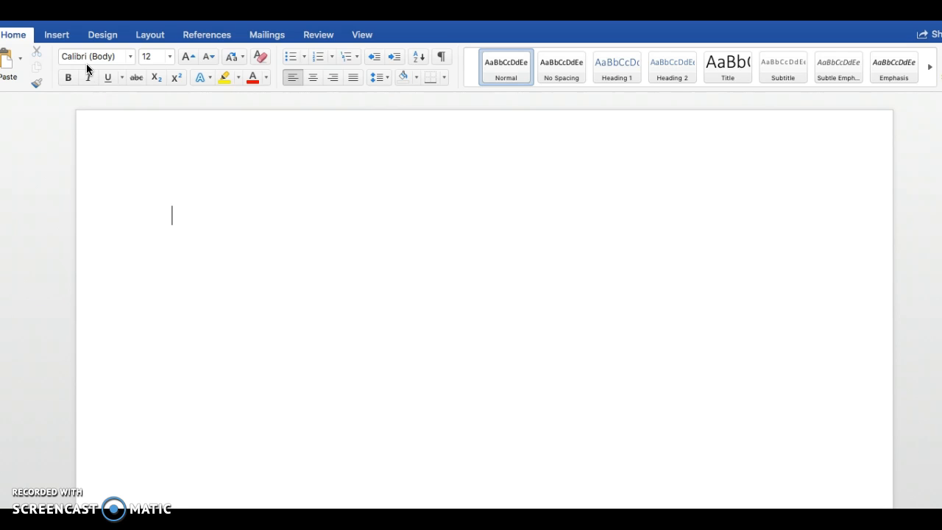
Write the sentence "This is an example page." at the start of the blank document in Calibri (Body)
{"action": "left_click", "coordinate": [93, 57]}
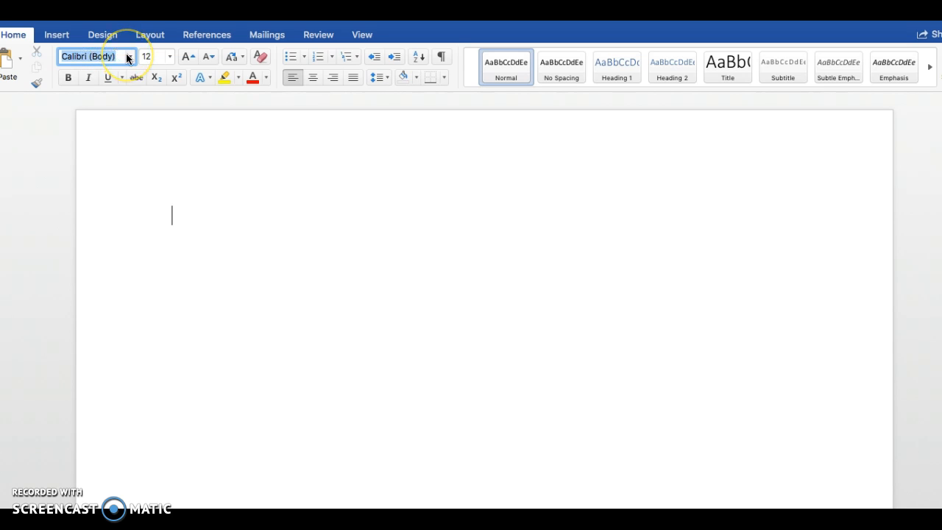
{"action": "left_click", "coordinate": [217, 221]}
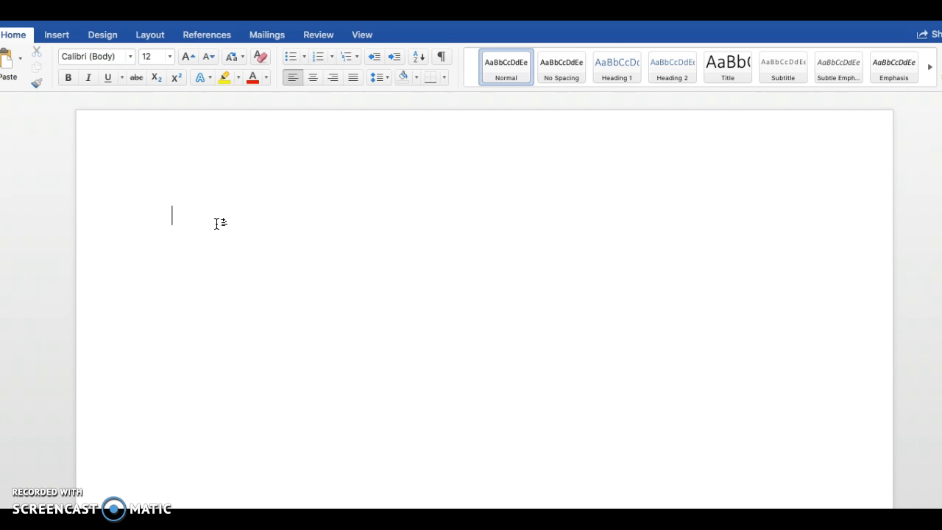
{"action": "type", "text": "This is an example page."}
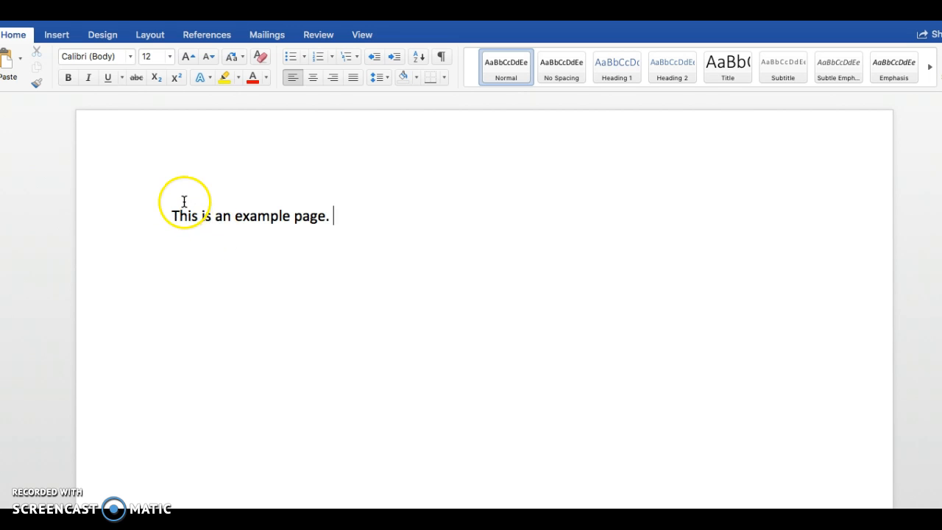
Switch the font to Times New Roman and write "This is an example page." after the first sentence
{"action": "left_click", "coordinate": [131, 58]}
{"action": "left_click", "coordinate": [131, 58]}
{"action": "left_click", "coordinate": [130, 57]}
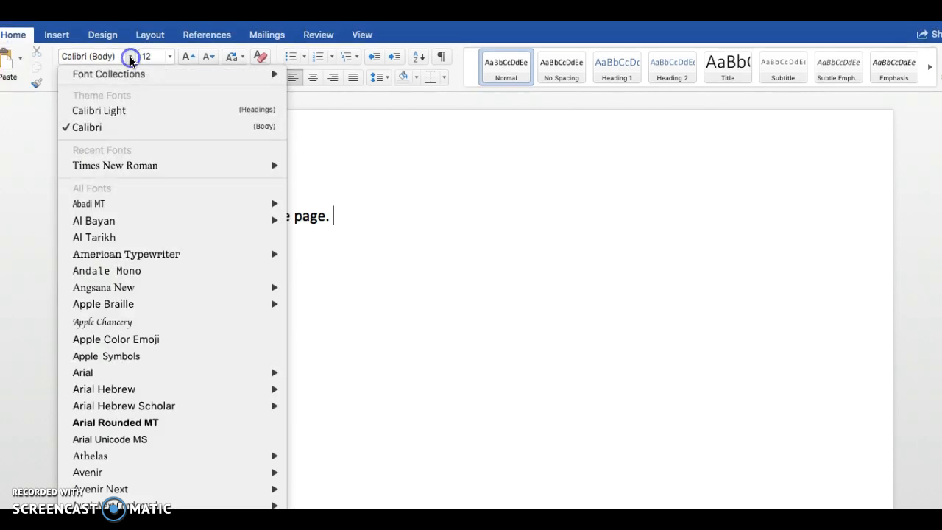
{"action": "left_click", "coordinate": [124, 166]}
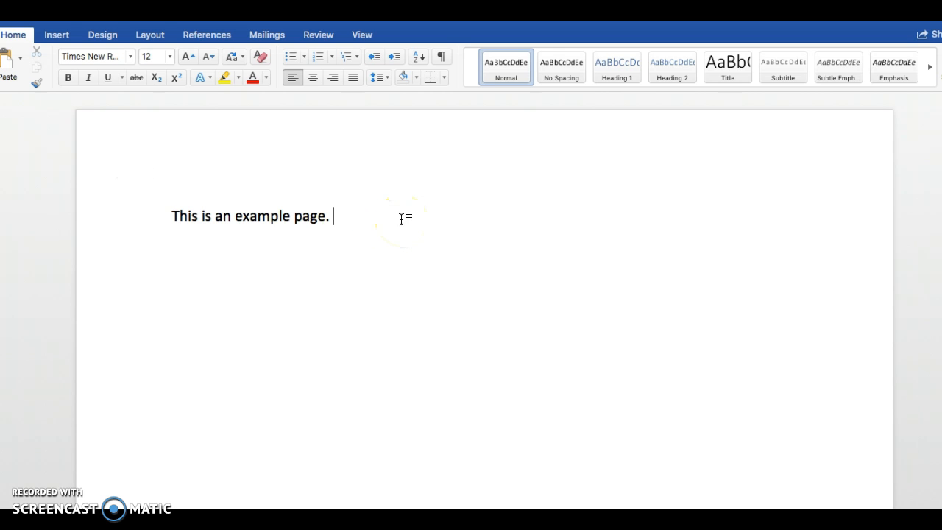
{"action": "type", "text": "This is an example page."}
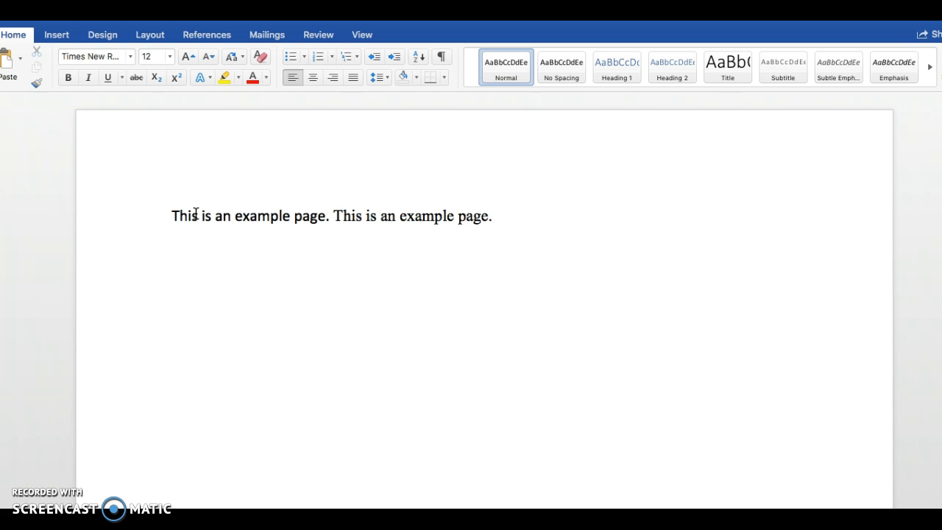
Switch the font to Britannic and add a third sentence on the same line reading "This is an example."
{"action": "left_click", "coordinate": [130, 60]}
{"action": "scroll", "coordinate": [130, 182], "scroll_direction": "down", "scroll_amount": 15}
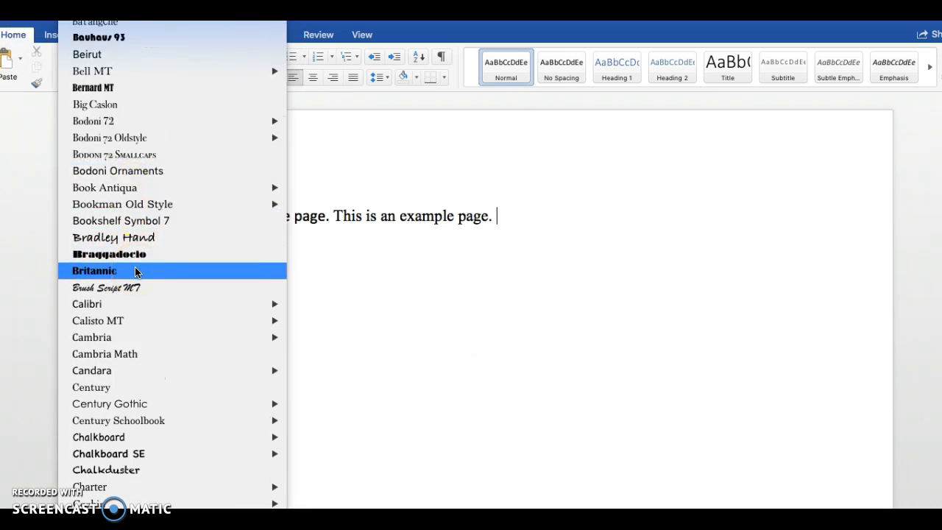
{"action": "left_click", "coordinate": [135, 271]}
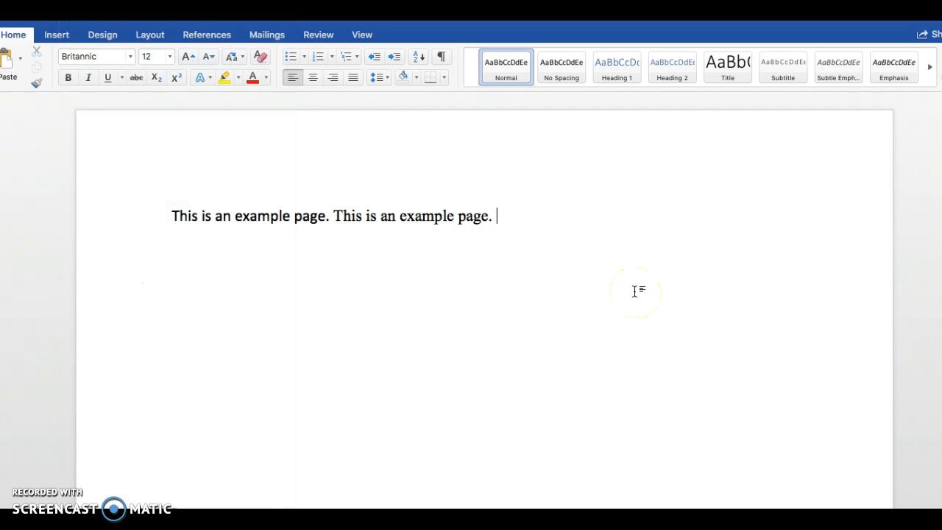
{"action": "type", "text": "This is ana"}
{"action": "key", "text": "BackSpace"}
{"action": "type", "text": "exampl"}
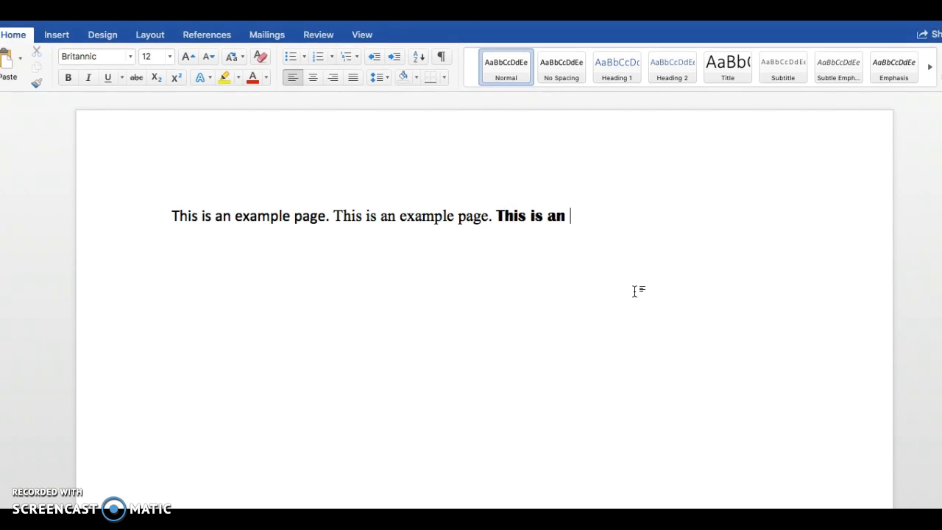
{"action": "type", "text": "e page."}
{"action": "key", "text": "BackSpace"}
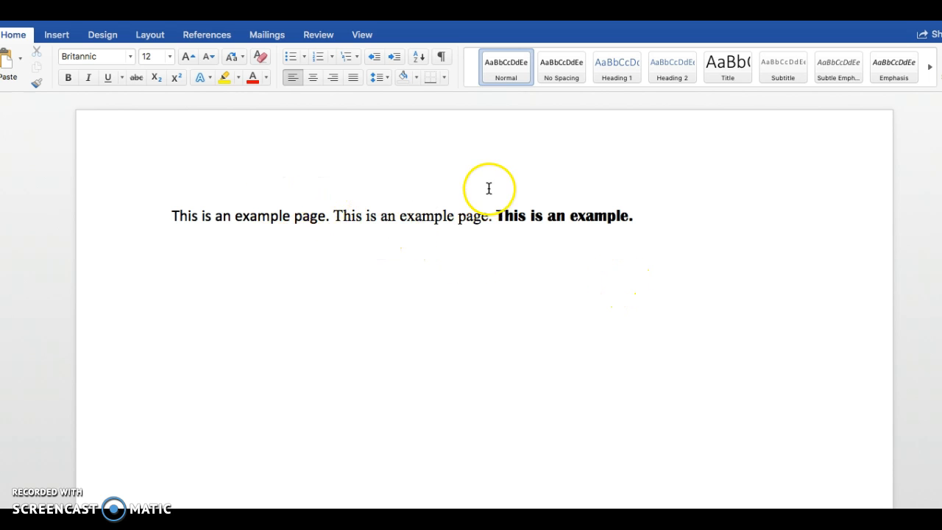
{"action": "left_click", "coordinate": [118, 61]}
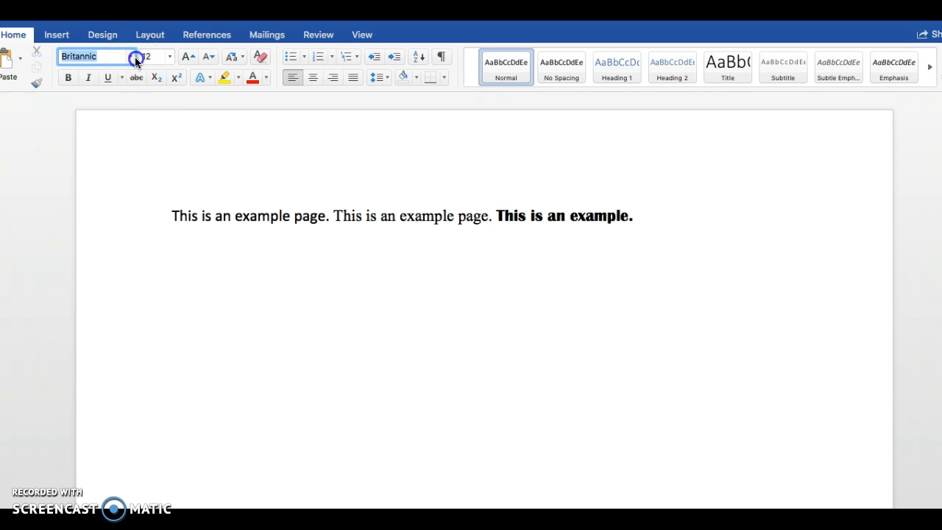
{"action": "left_click", "coordinate": [133, 58]}
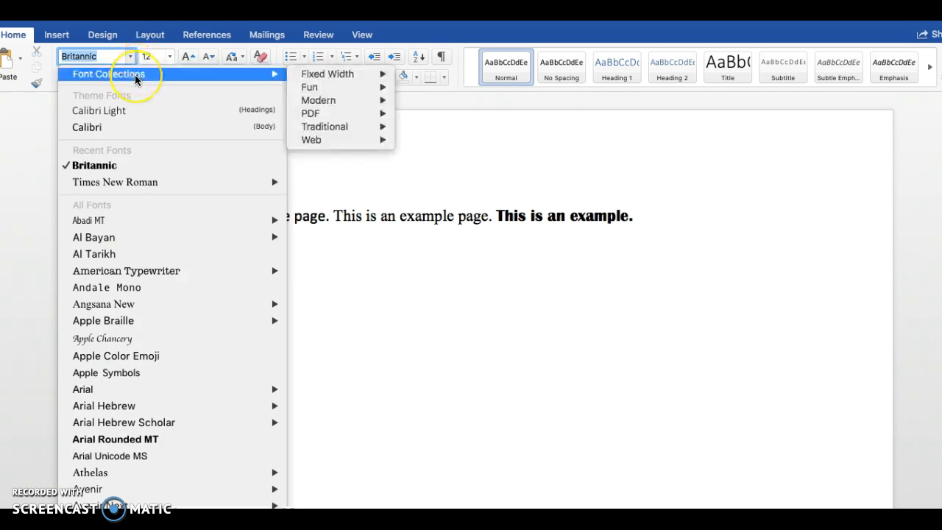
{"action": "left_click", "coordinate": [124, 58]}
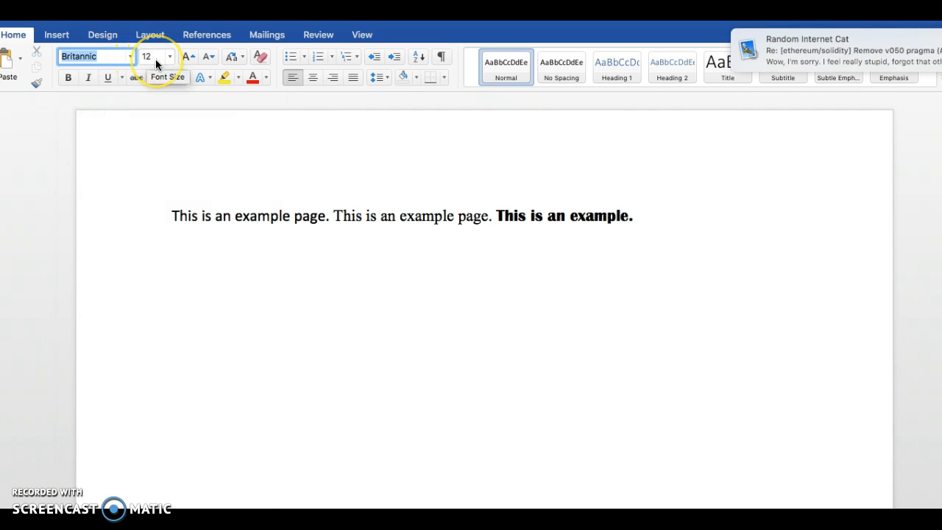
{"action": "left_click", "coordinate": [941, 40]}
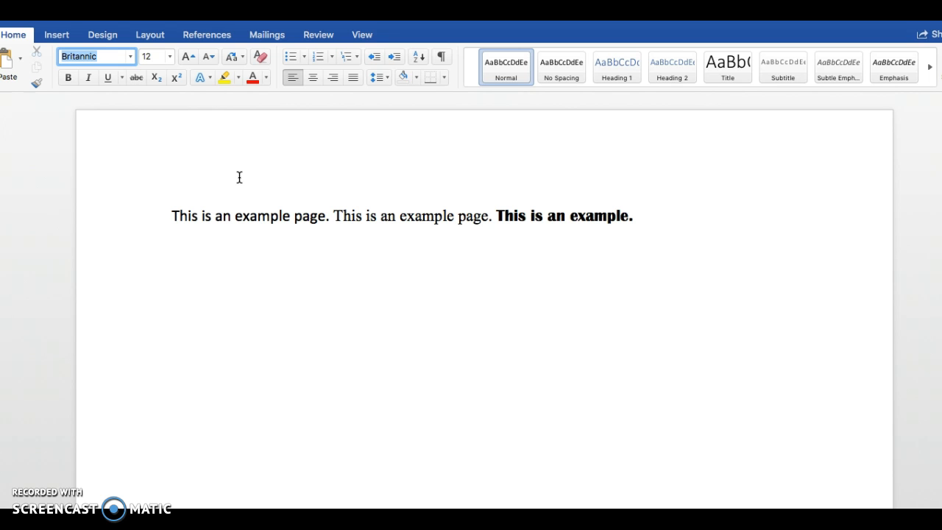
Try to set the font size to 28 at the end of the third sentence
{"action": "left_click", "coordinate": [169, 56]}
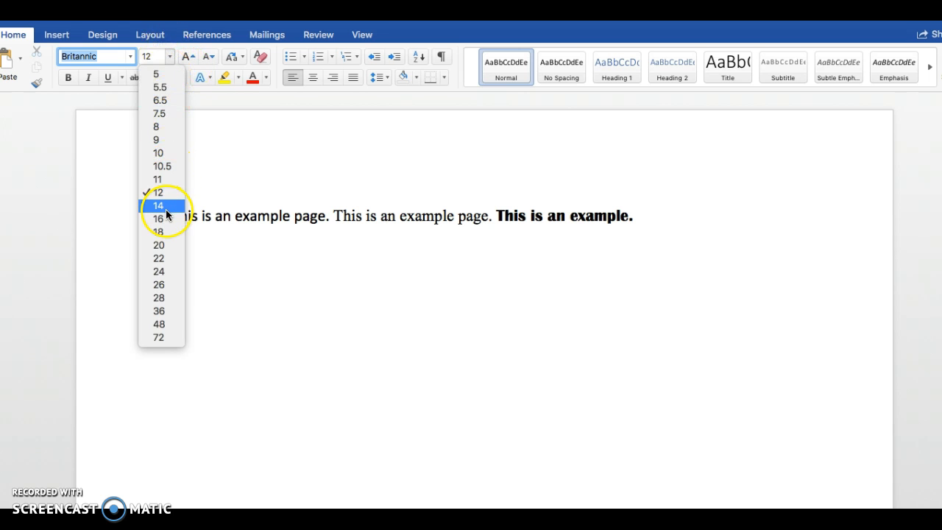
{"action": "left_click", "coordinate": [170, 61]}
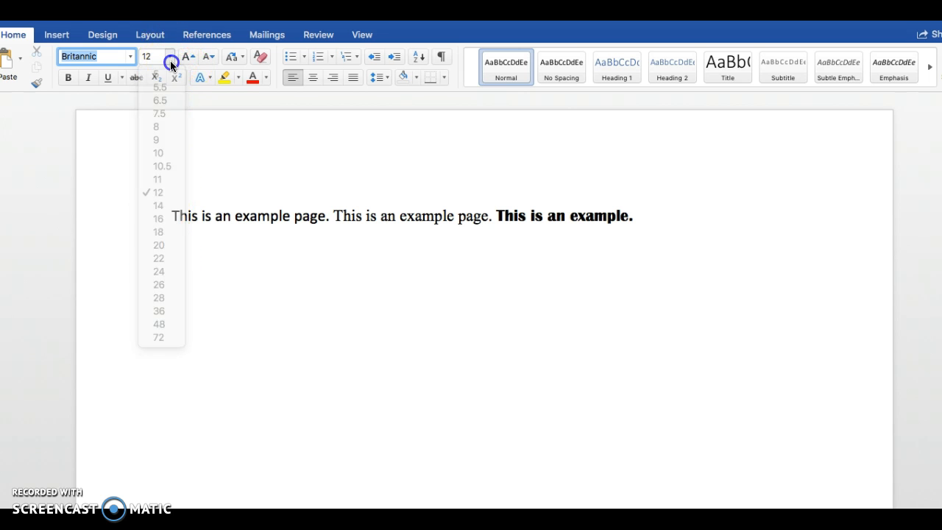
{"action": "left_click", "coordinate": [169, 59]}
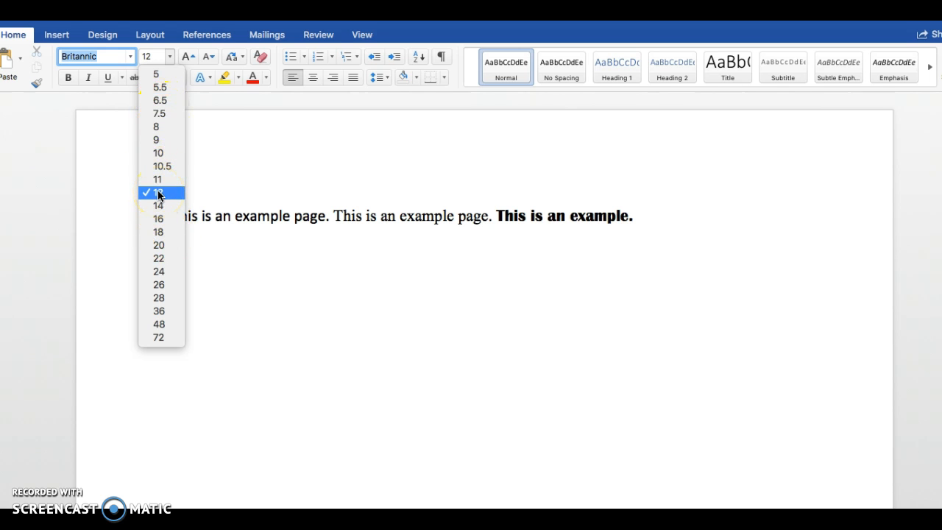
{"action": "left_click", "coordinate": [162, 298]}
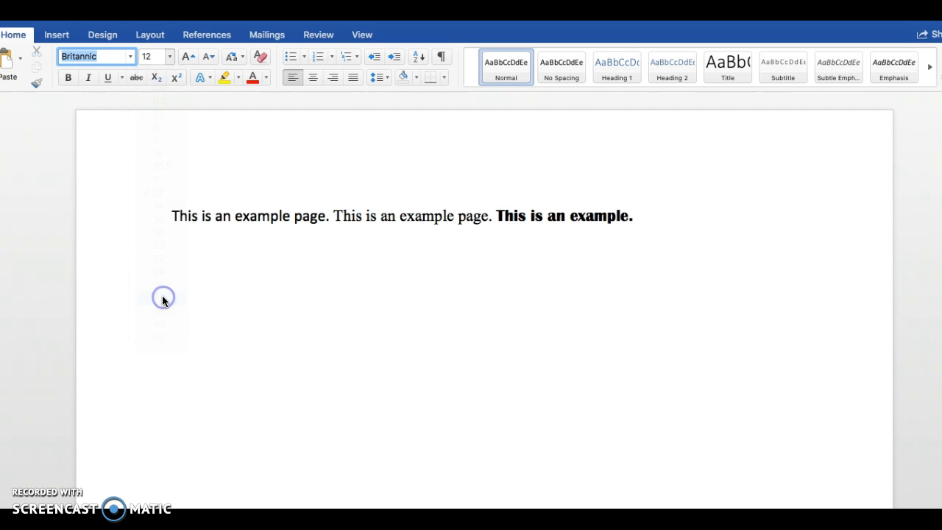
{"action": "left_click", "coordinate": [524, 216]}
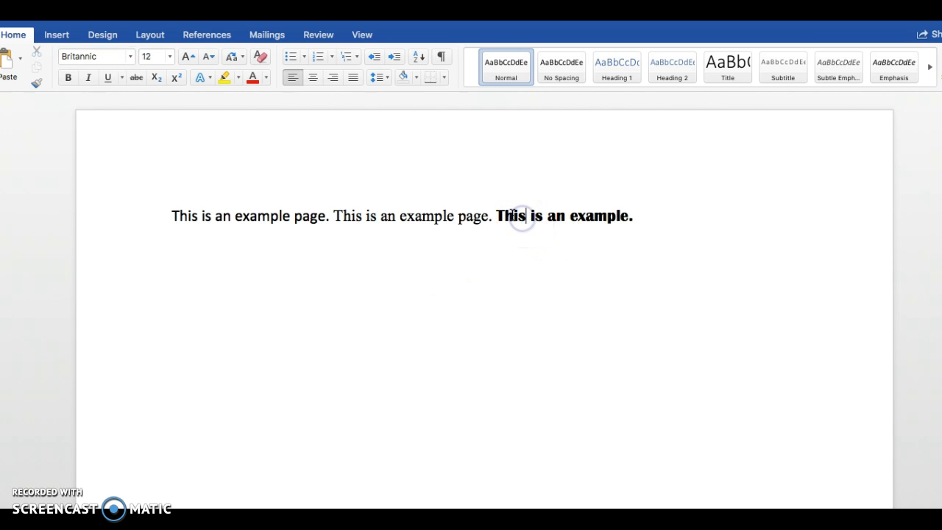
Set the font size of the letters "age" in the first sentence's word "page" to 36
{"action": "left_click", "coordinate": [326, 216]}
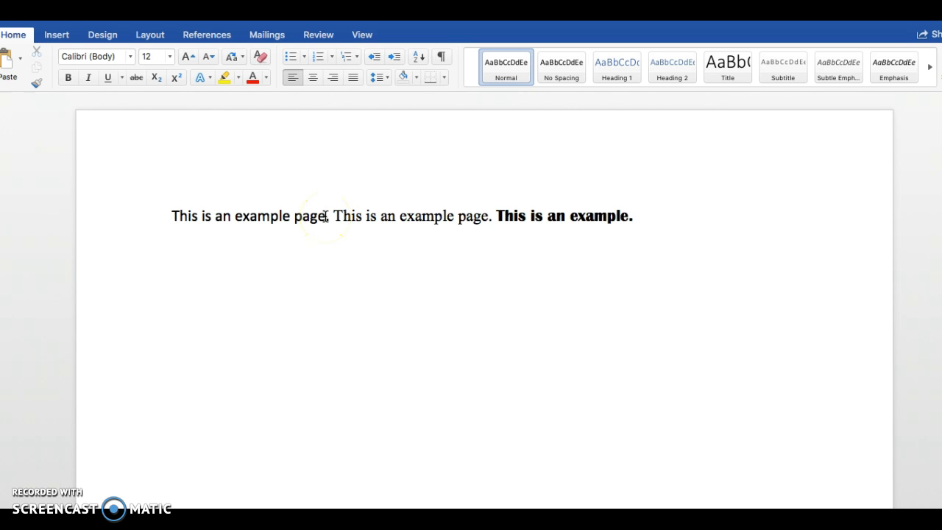
{"action": "left_click", "coordinate": [326, 216]}
{"action": "left_click_drag", "start_coordinate": [305, 218], "coordinate": [304, 219]}
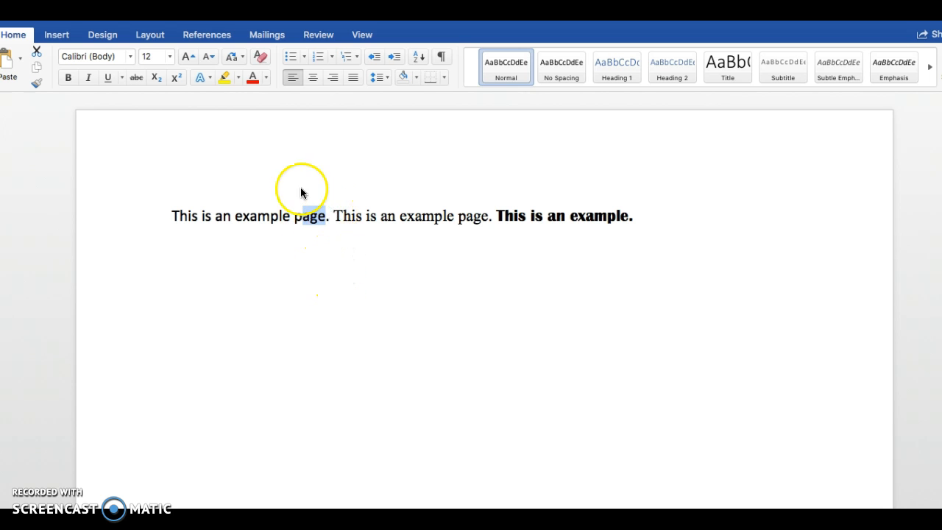
{"action": "left_click", "coordinate": [169, 61]}
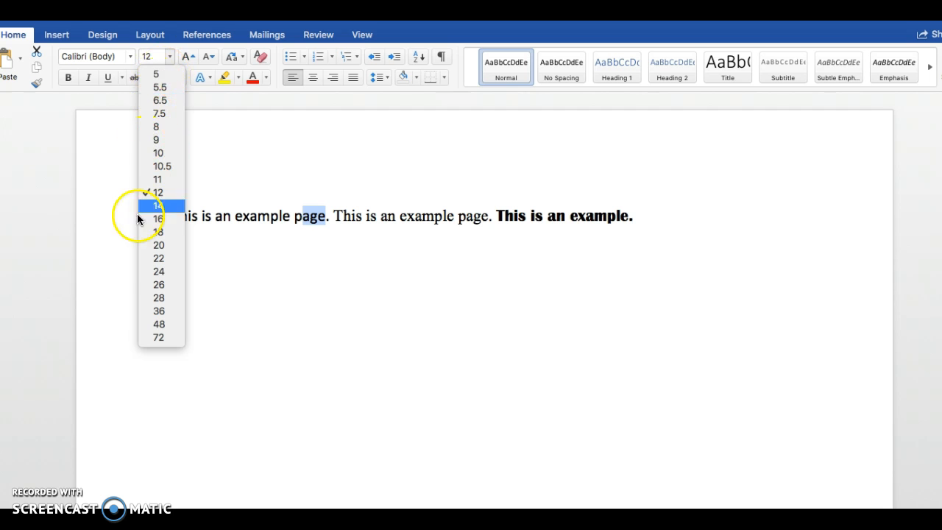
{"action": "left_click", "coordinate": [145, 314]}
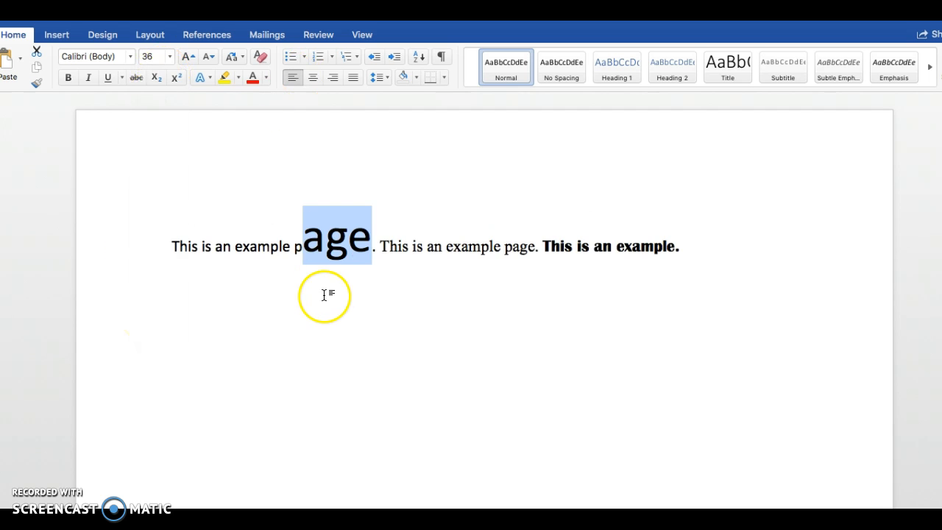
Set the enlarged letters "age" in the first sentence to a custom font size of 23 and deselect them
{"action": "left_click", "coordinate": [348, 240]}
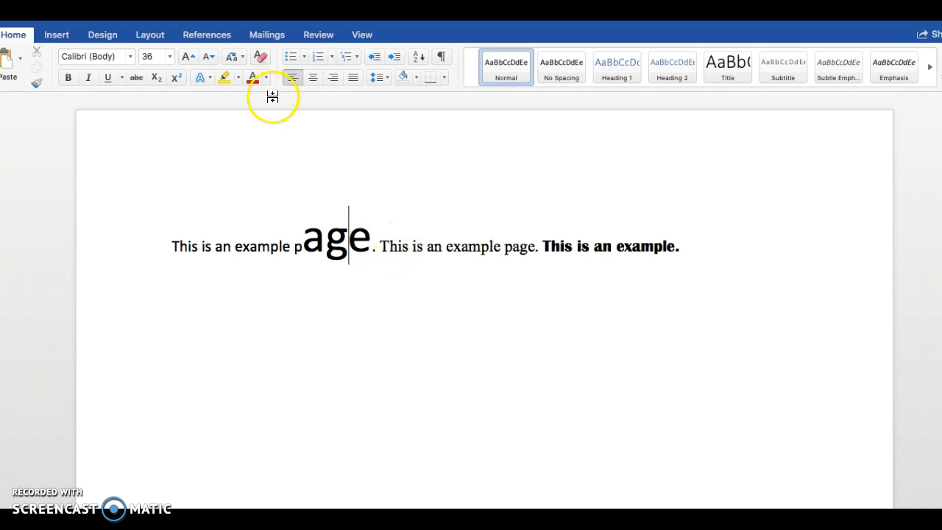
{"action": "left_click_drag", "start_coordinate": [370, 237], "coordinate": [304, 237]}
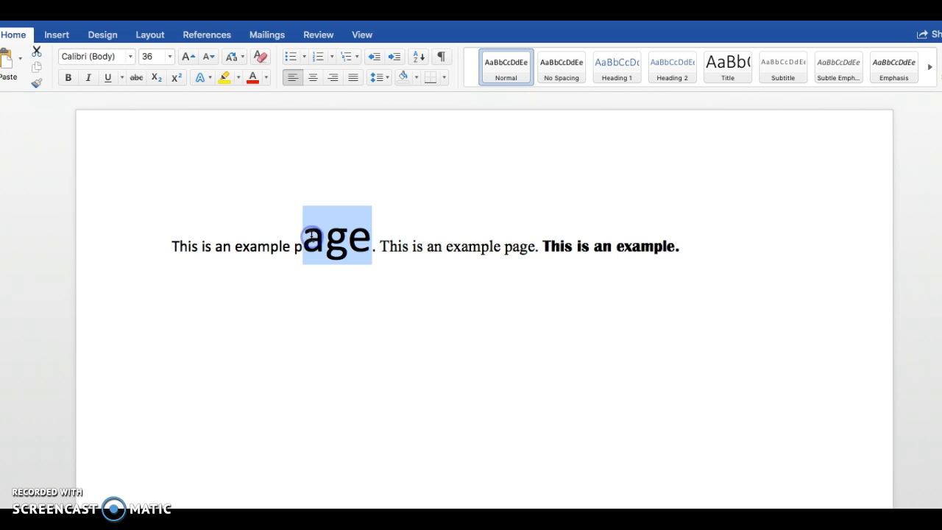
{"action": "left_click", "coordinate": [157, 62]}
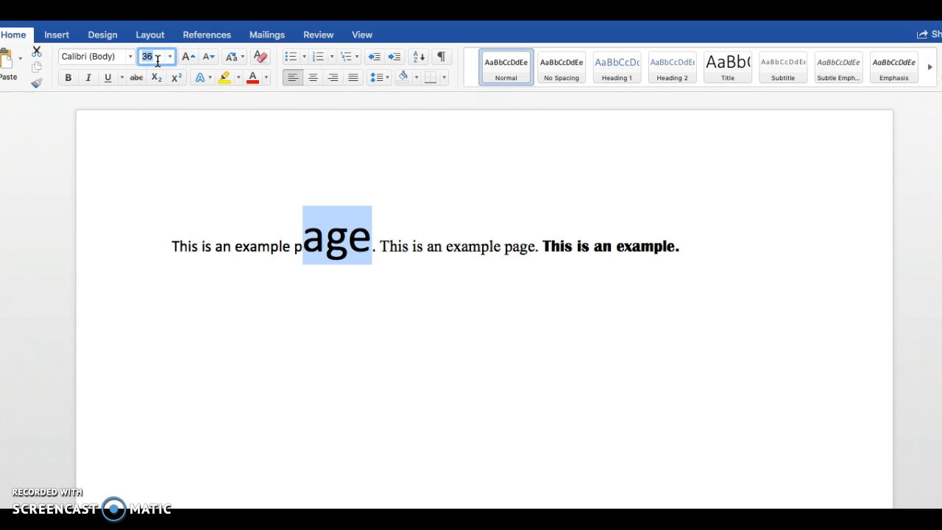
{"action": "left_click", "coordinate": [169, 57]}
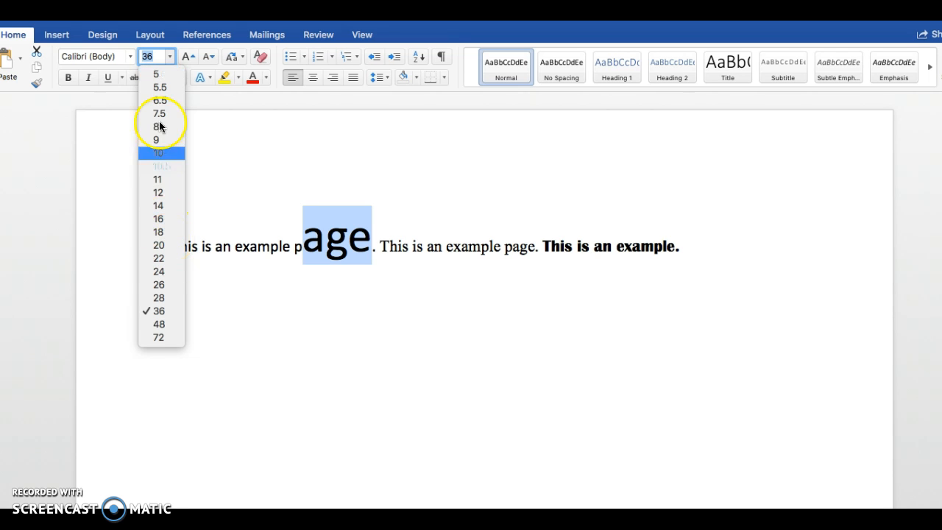
{"action": "left_click", "coordinate": [156, 59]}
{"action": "key", "text": "BackSpace"}
{"action": "type", "text": "23"}
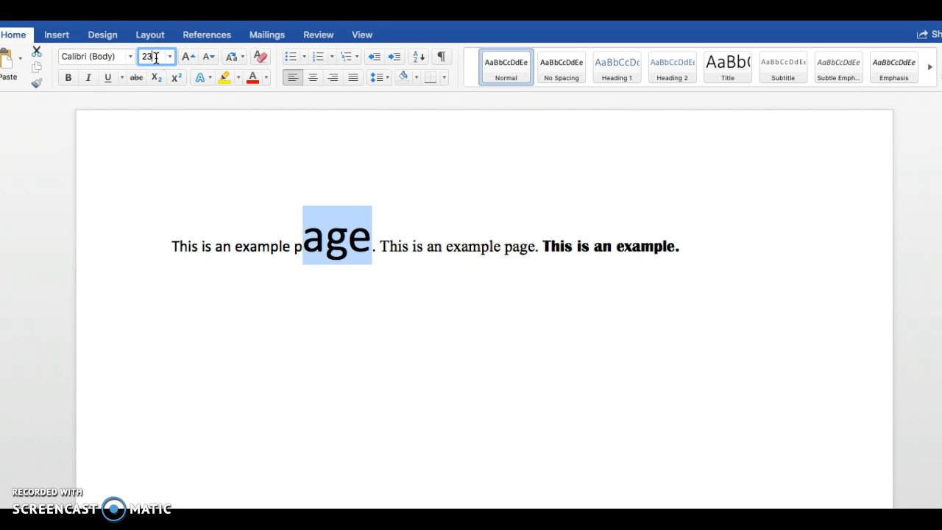
{"action": "key", "text": "Return"}
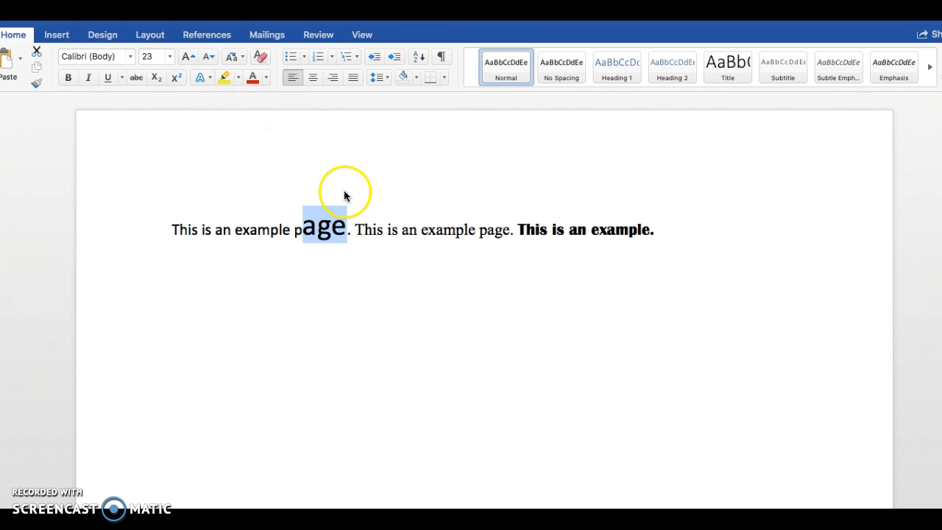
{"action": "left_click", "coordinate": [385, 205]}
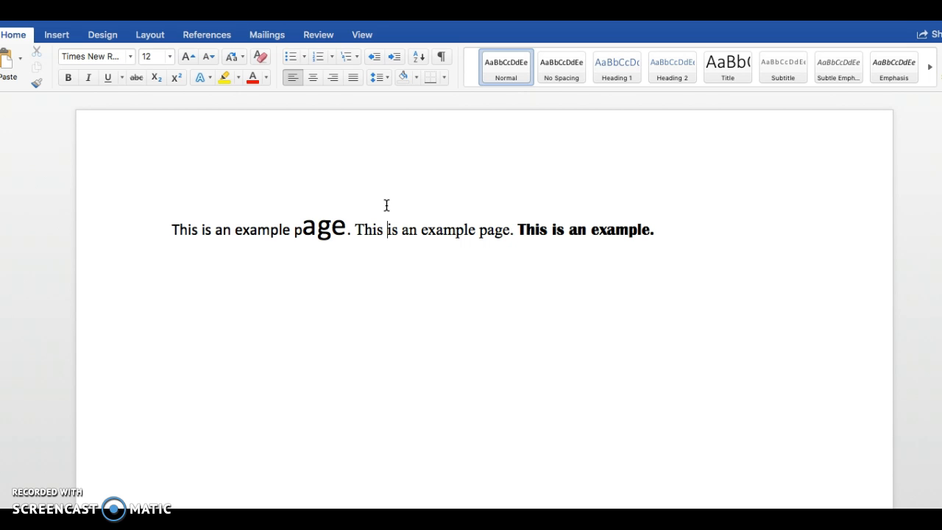
{"action": "left_click", "coordinate": [399, 227]}
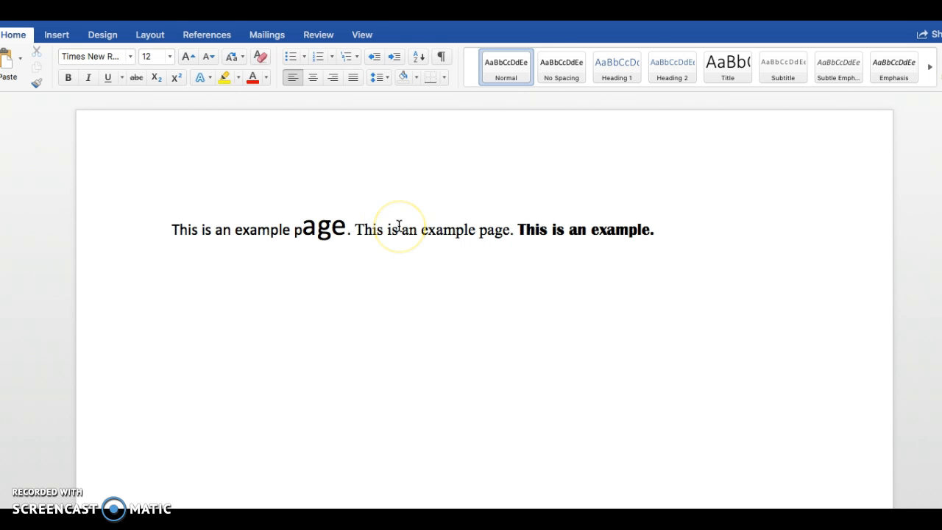